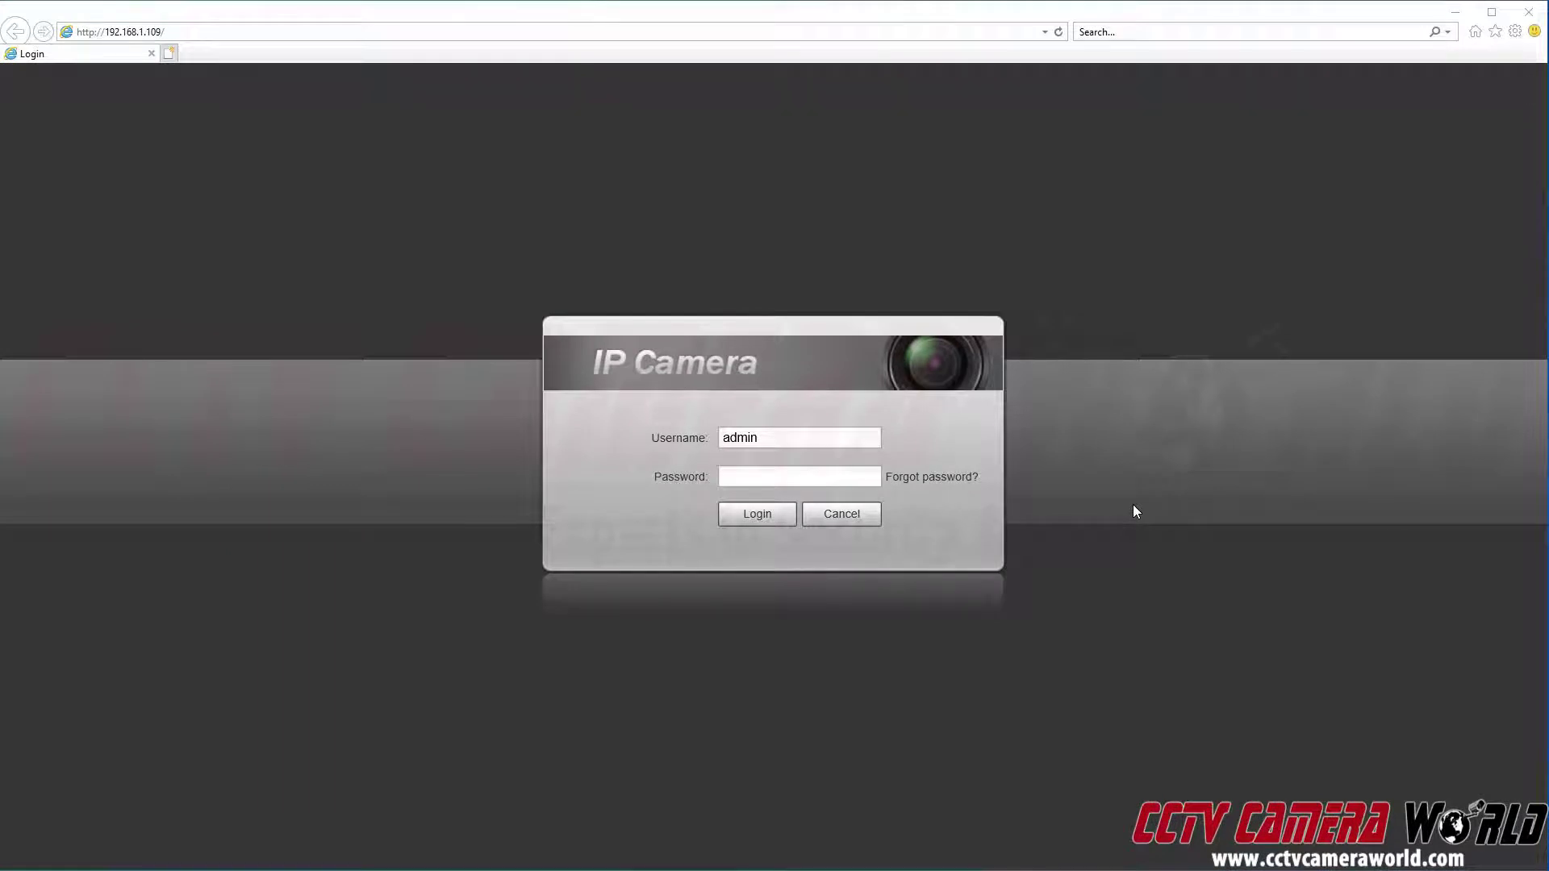
# Enter the admin account's password in the Password field.
pyautogui.click(849, 474)
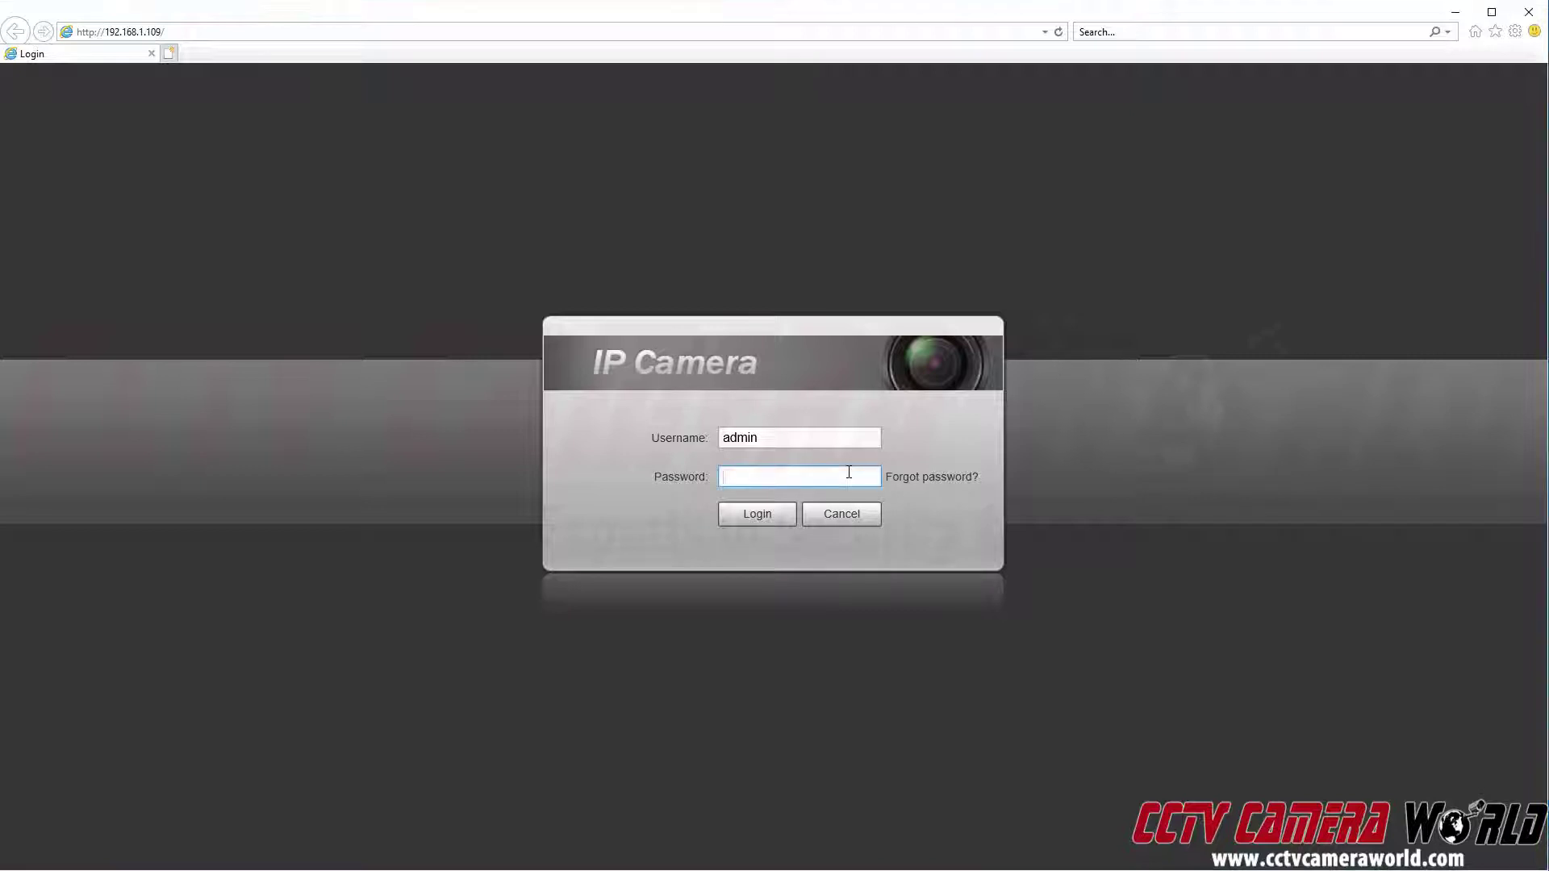
pyautogui.write('admin123')
# Log in and go to Setting > Storage > Schedule to view the weekly record grid.
pyautogui.click(756, 524)
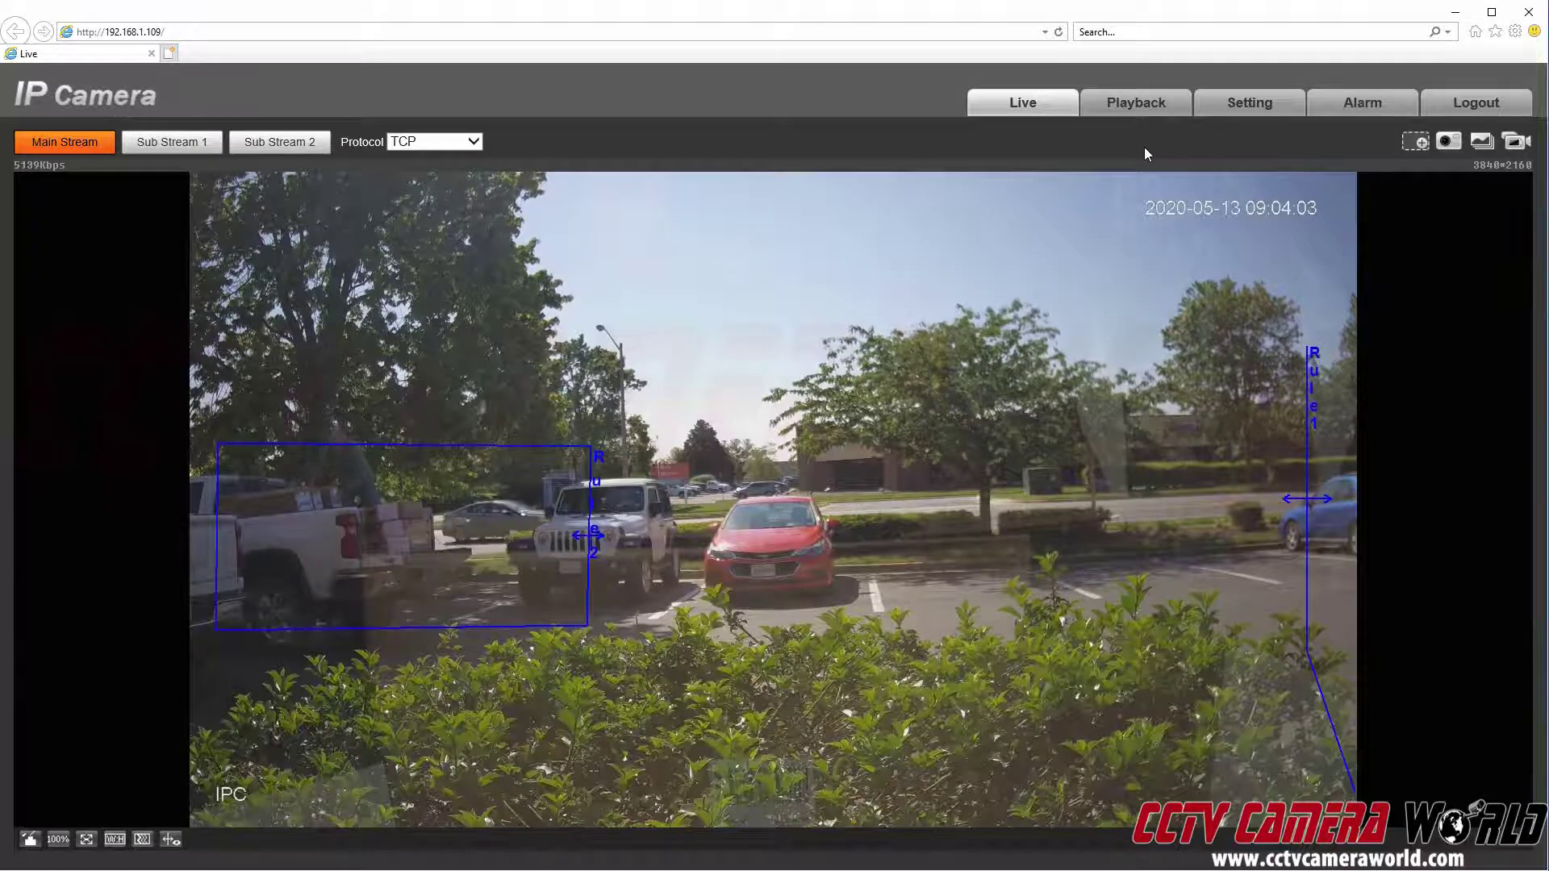
pyautogui.click(1249, 105)
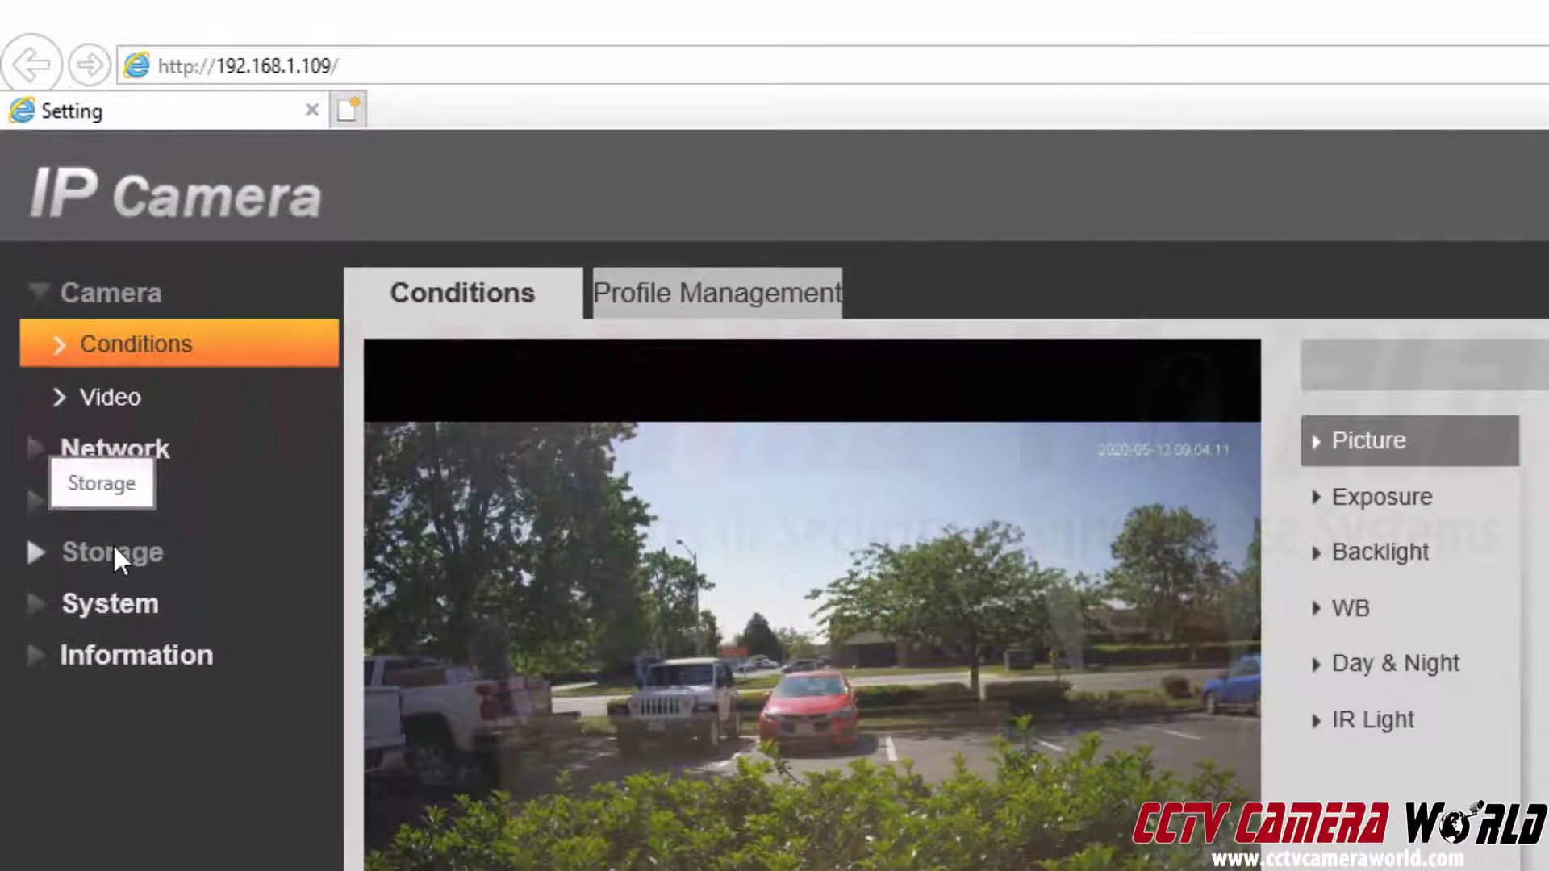
pyautogui.click(114, 550)
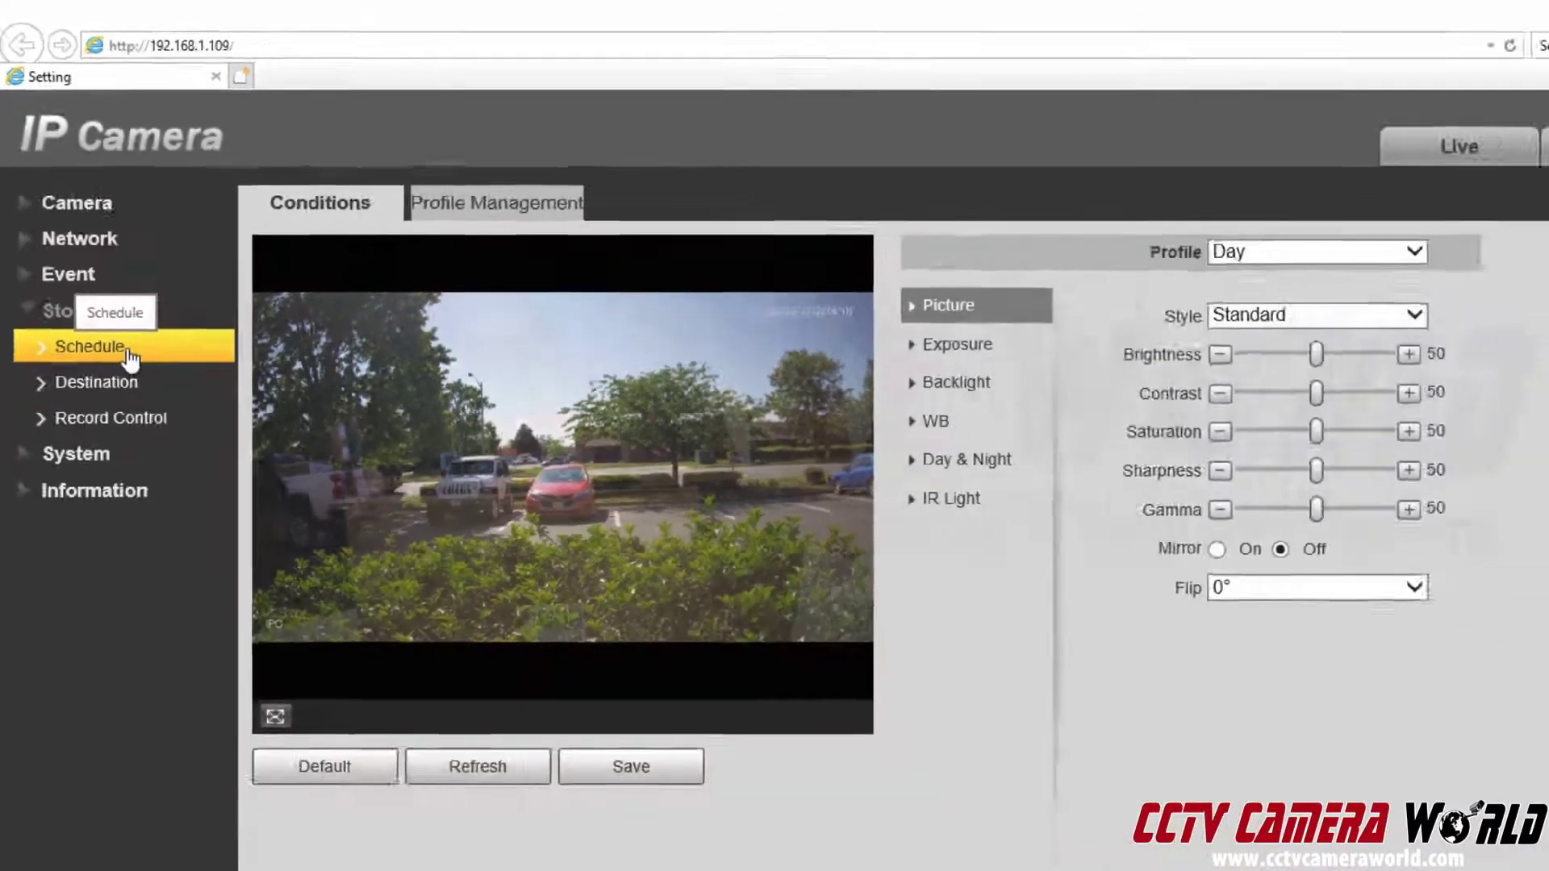
pyautogui.click(128, 352)
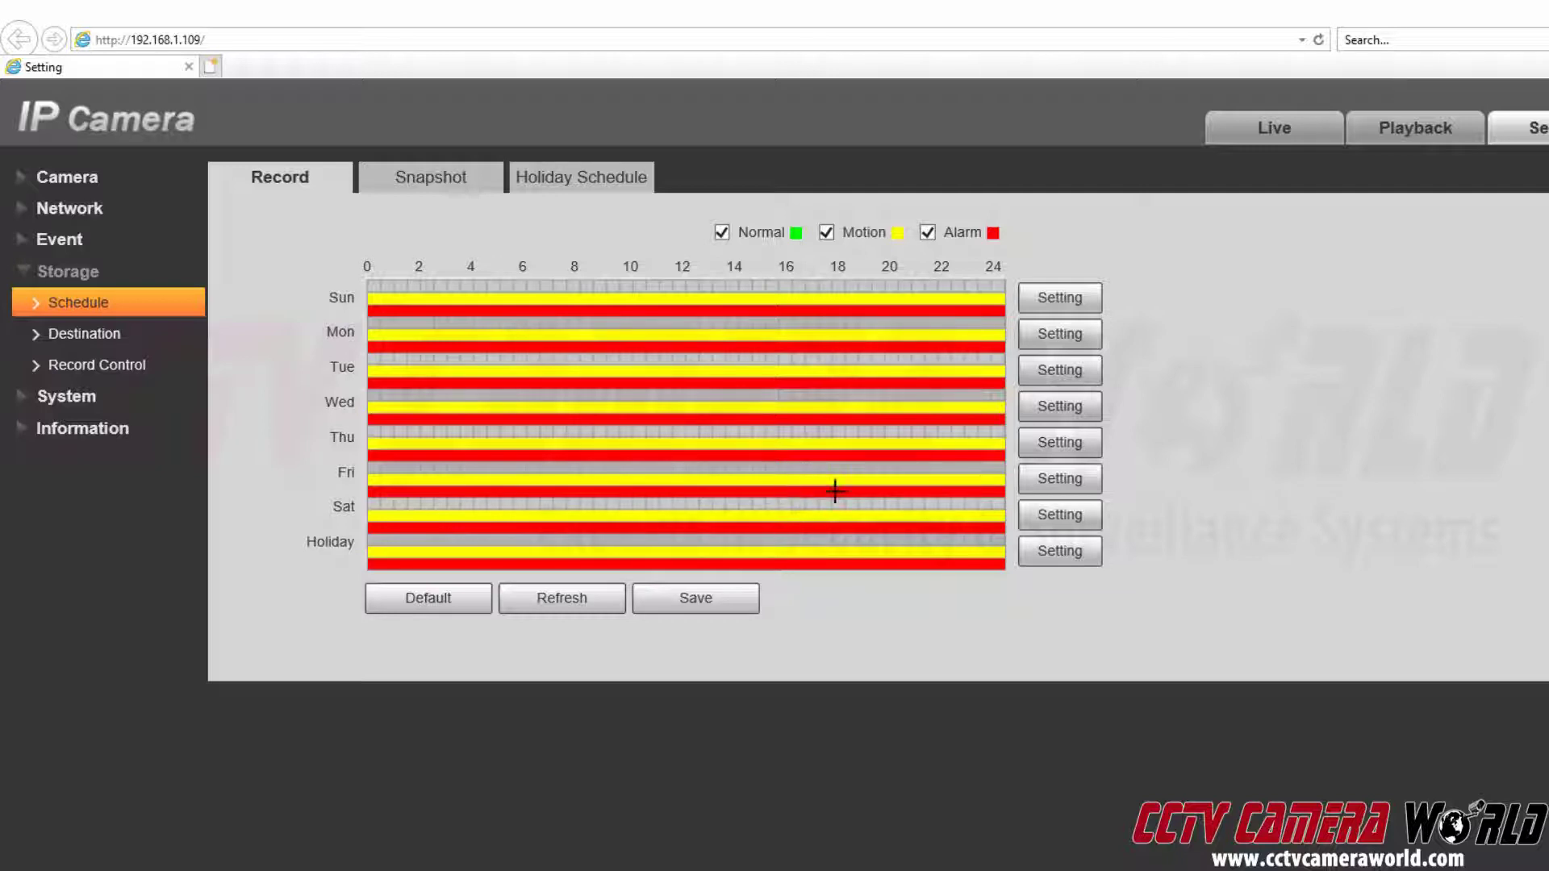
pyautogui.click(417, 182)
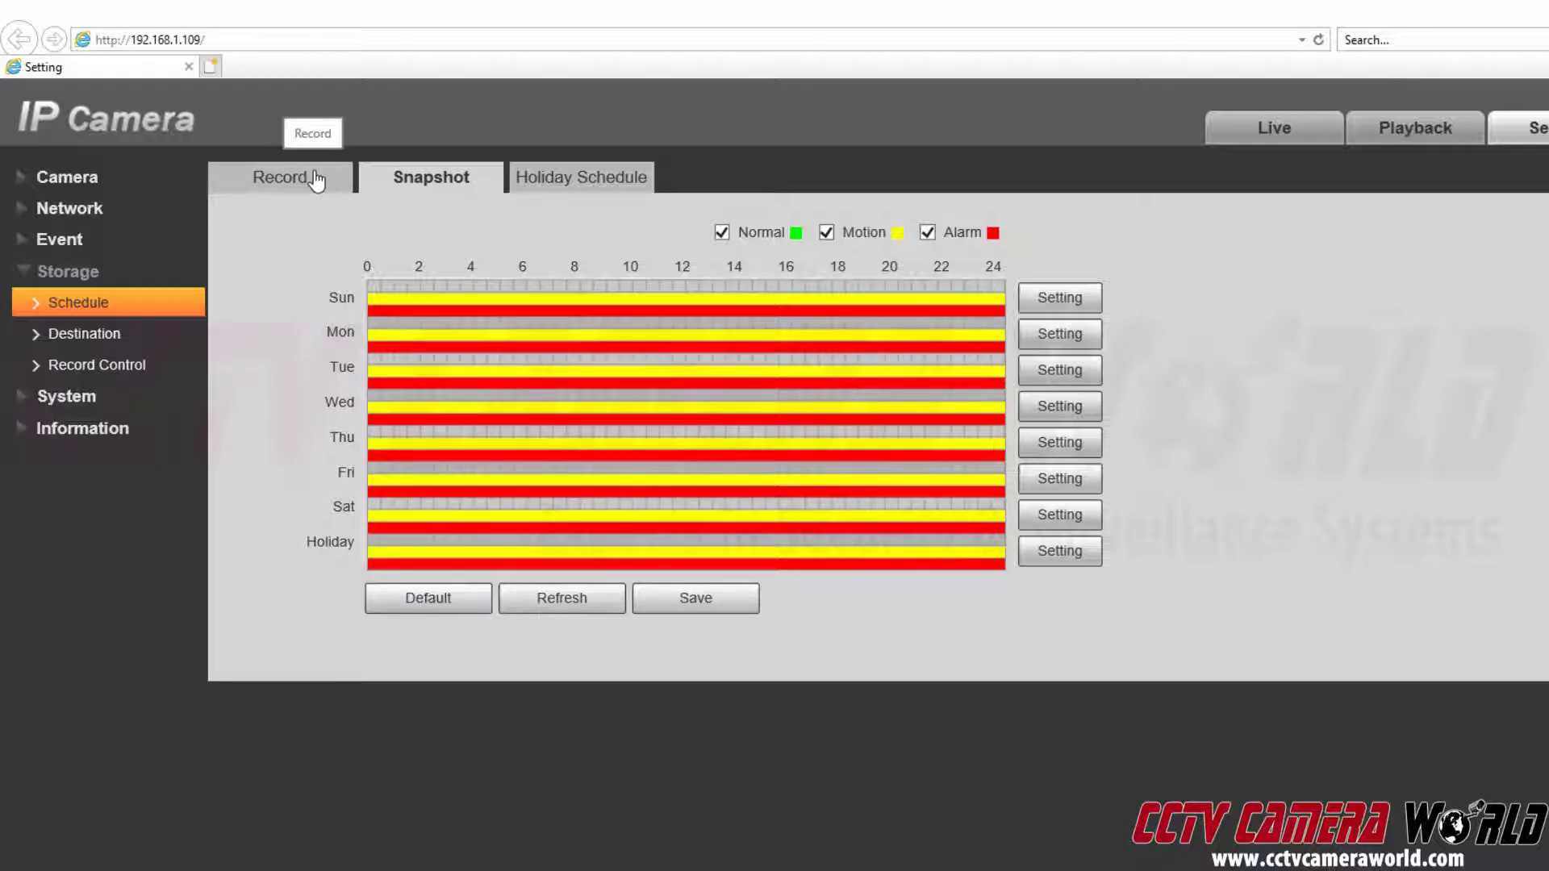
pyautogui.click(315, 179)
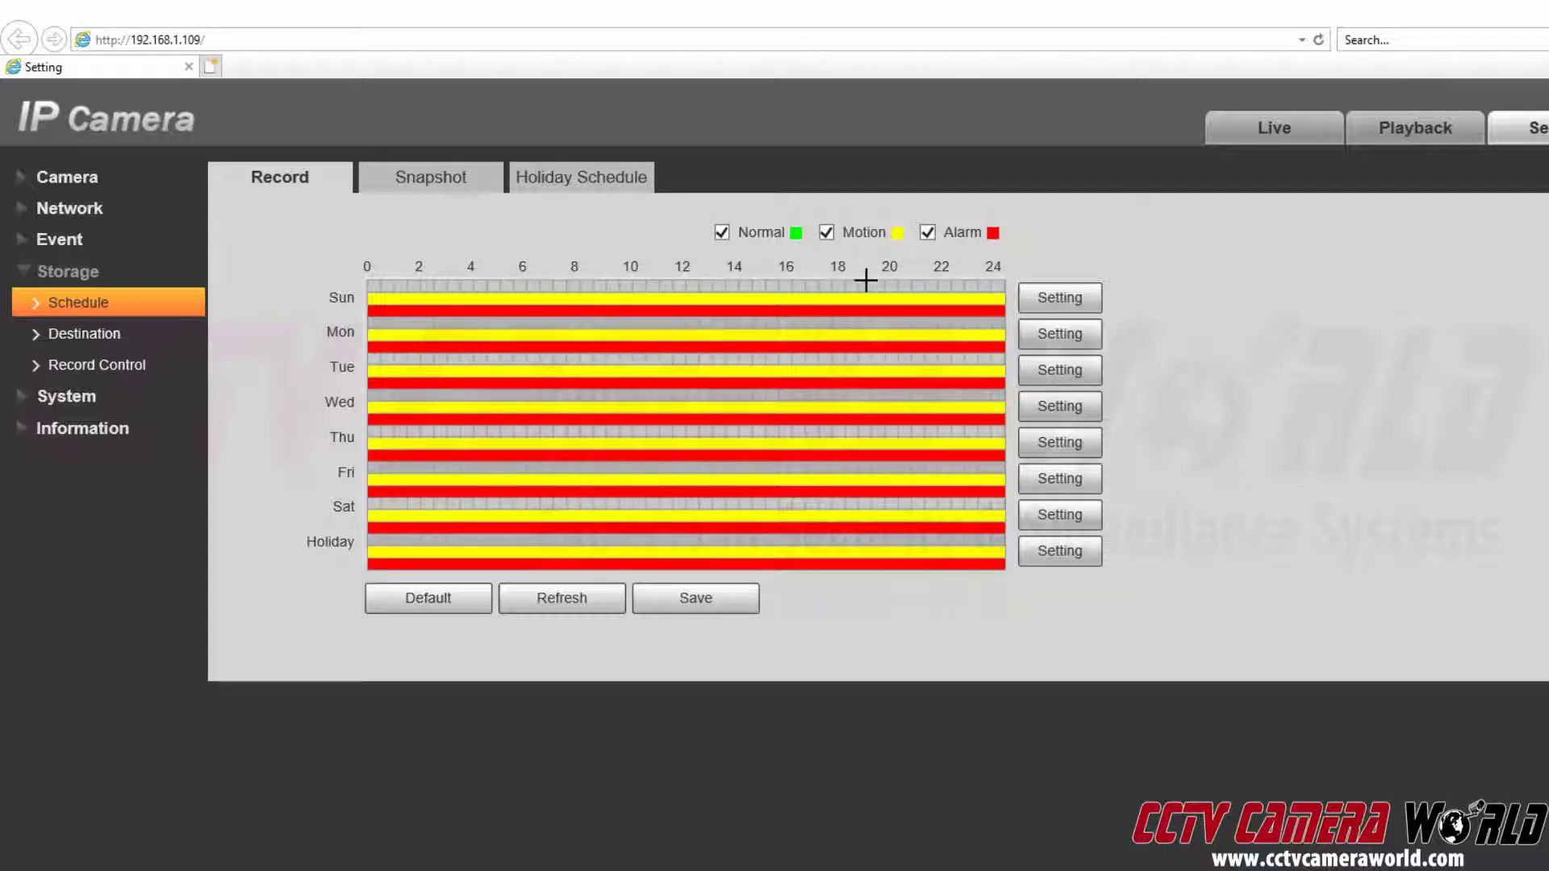
# Clear all motion and alarm periods from the grid and apply Sunday's settings to all days.
pyautogui.click(722, 232)
pyautogui.moveTo(366, 296); pyautogui.dragTo(930, 604)
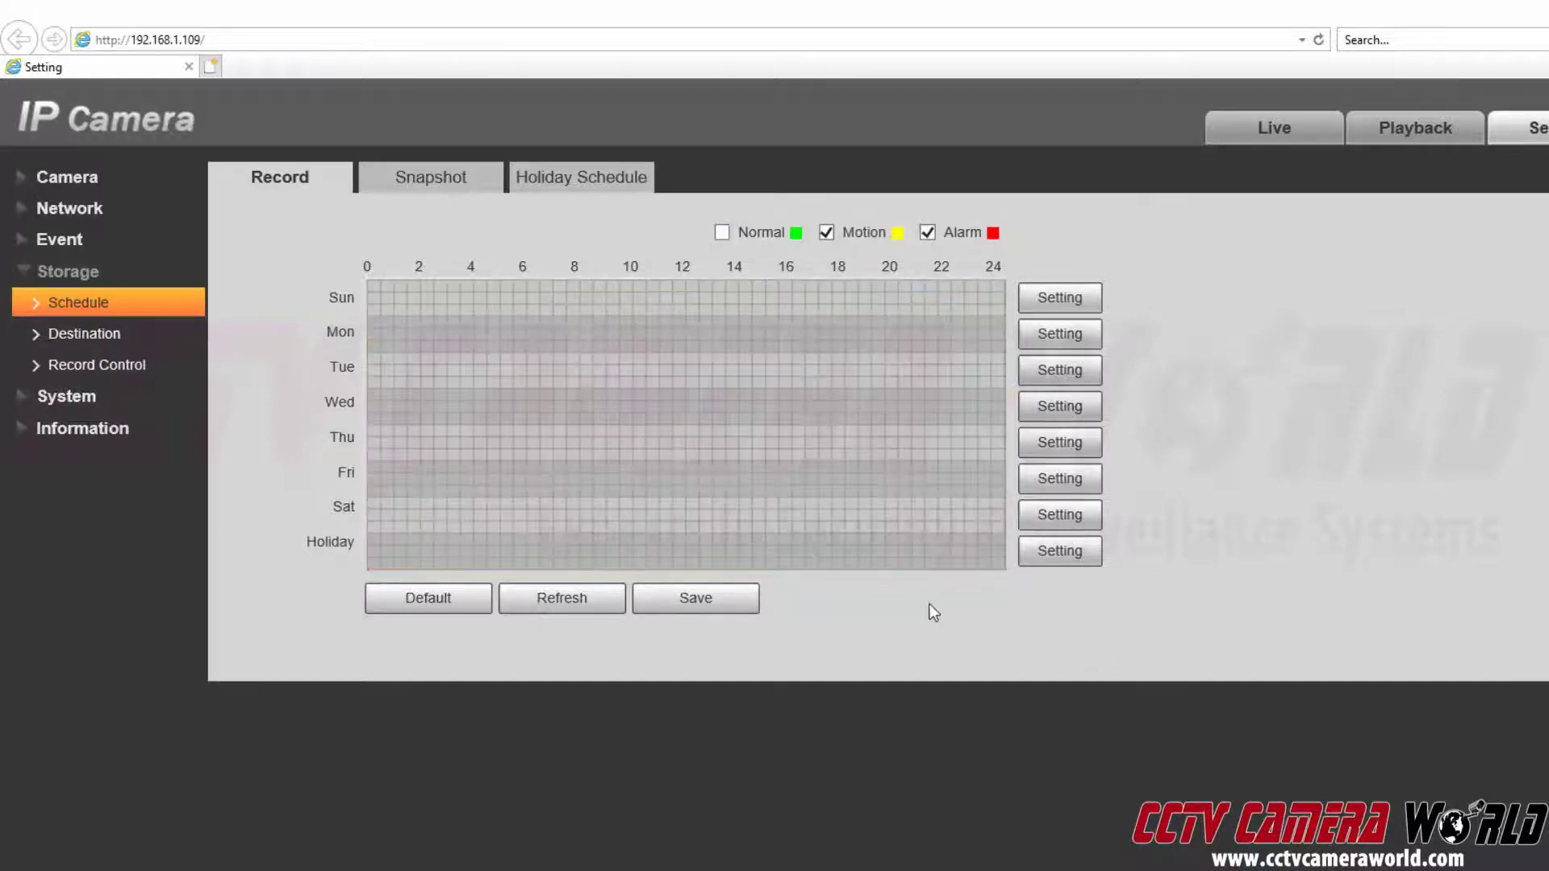
pyautogui.click(1043, 303)
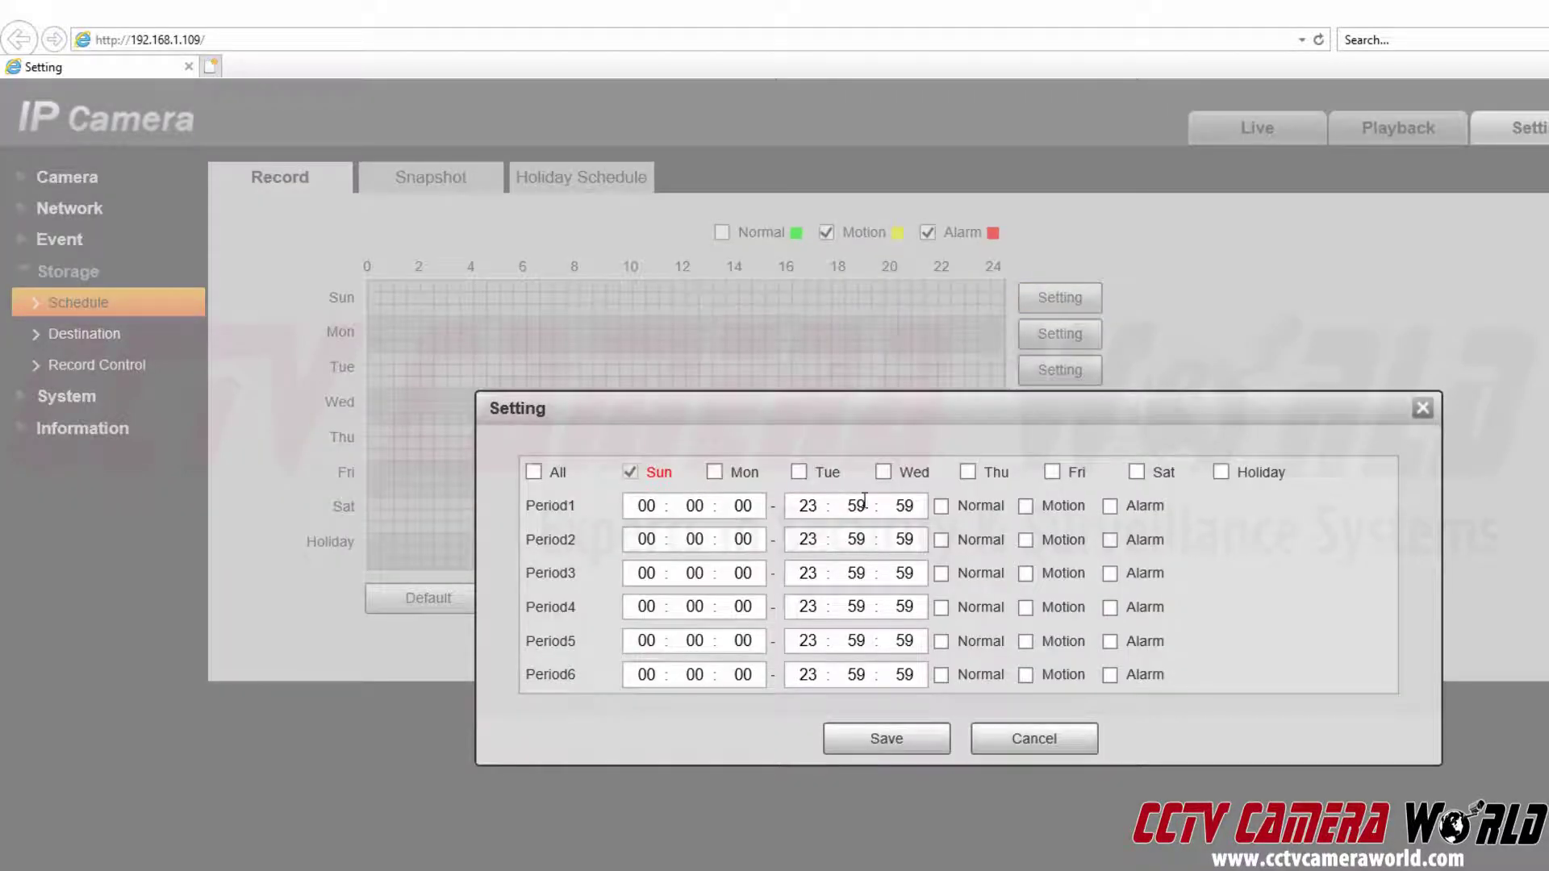
pyautogui.click(533, 472)
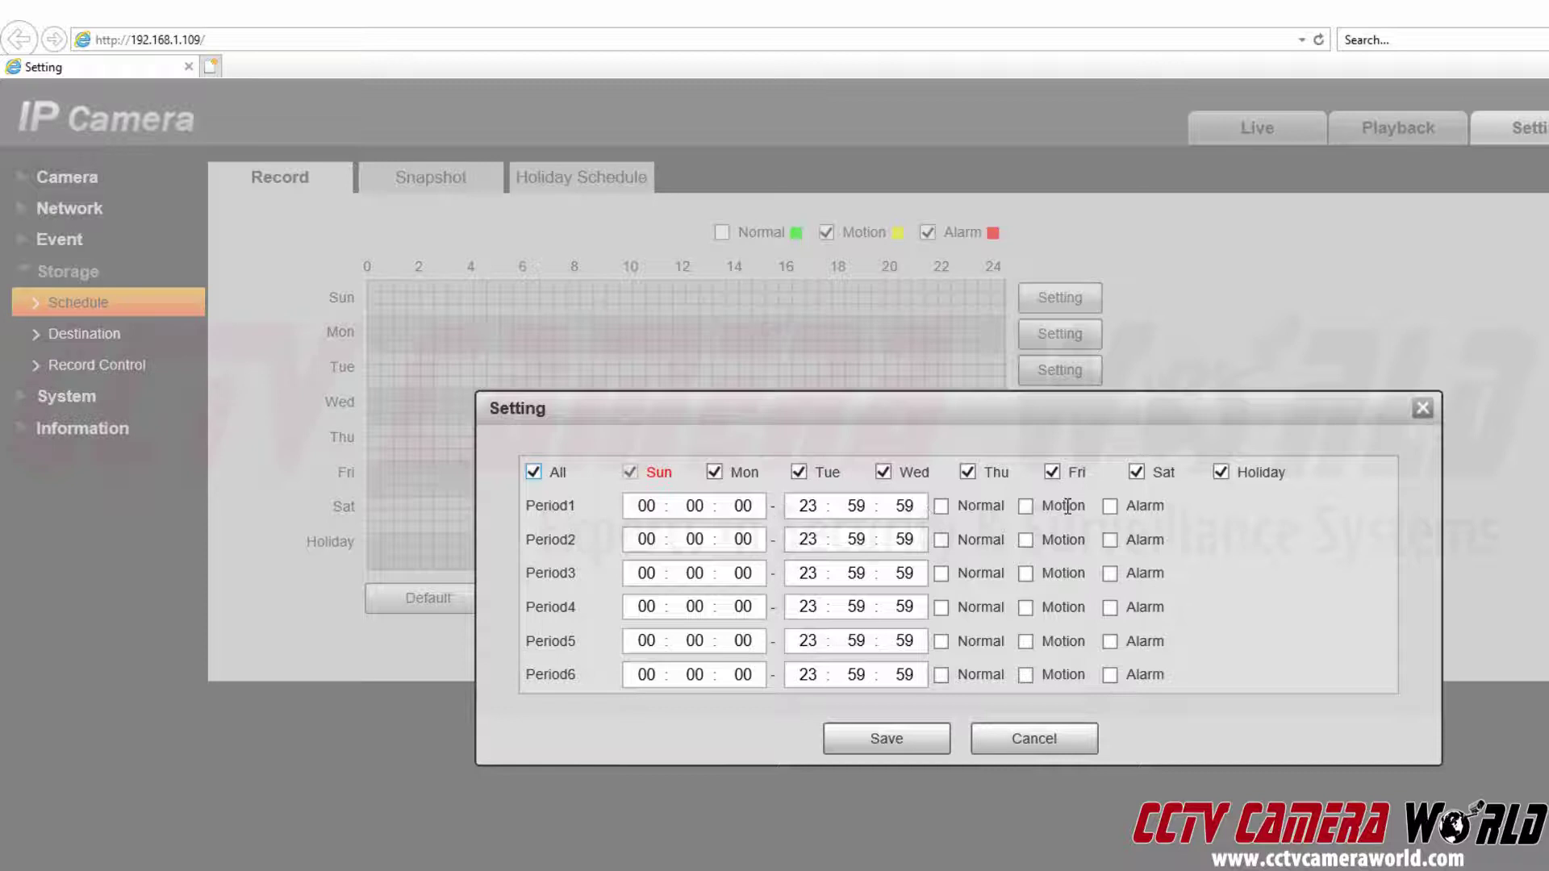
# Save the cleared schedule, then mark Normal-only recording across the whole weekly grid.
pyautogui.click(890, 739)
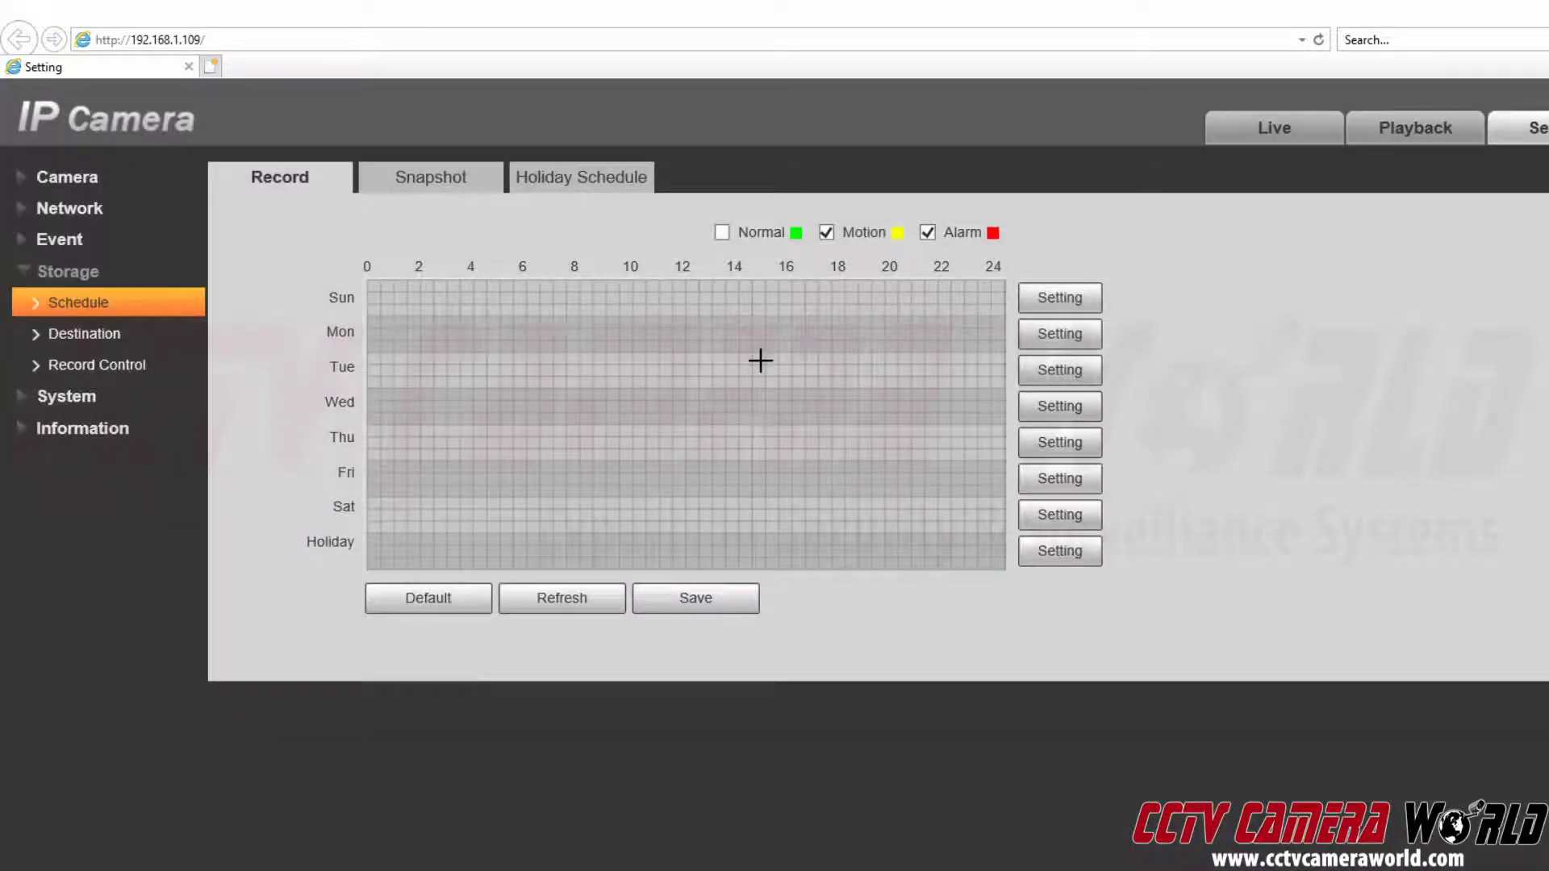
pyautogui.click(827, 233)
pyautogui.click(928, 233)
pyautogui.click(722, 233)
pyautogui.moveTo(367, 281); pyautogui.dragTo(1049, 573)
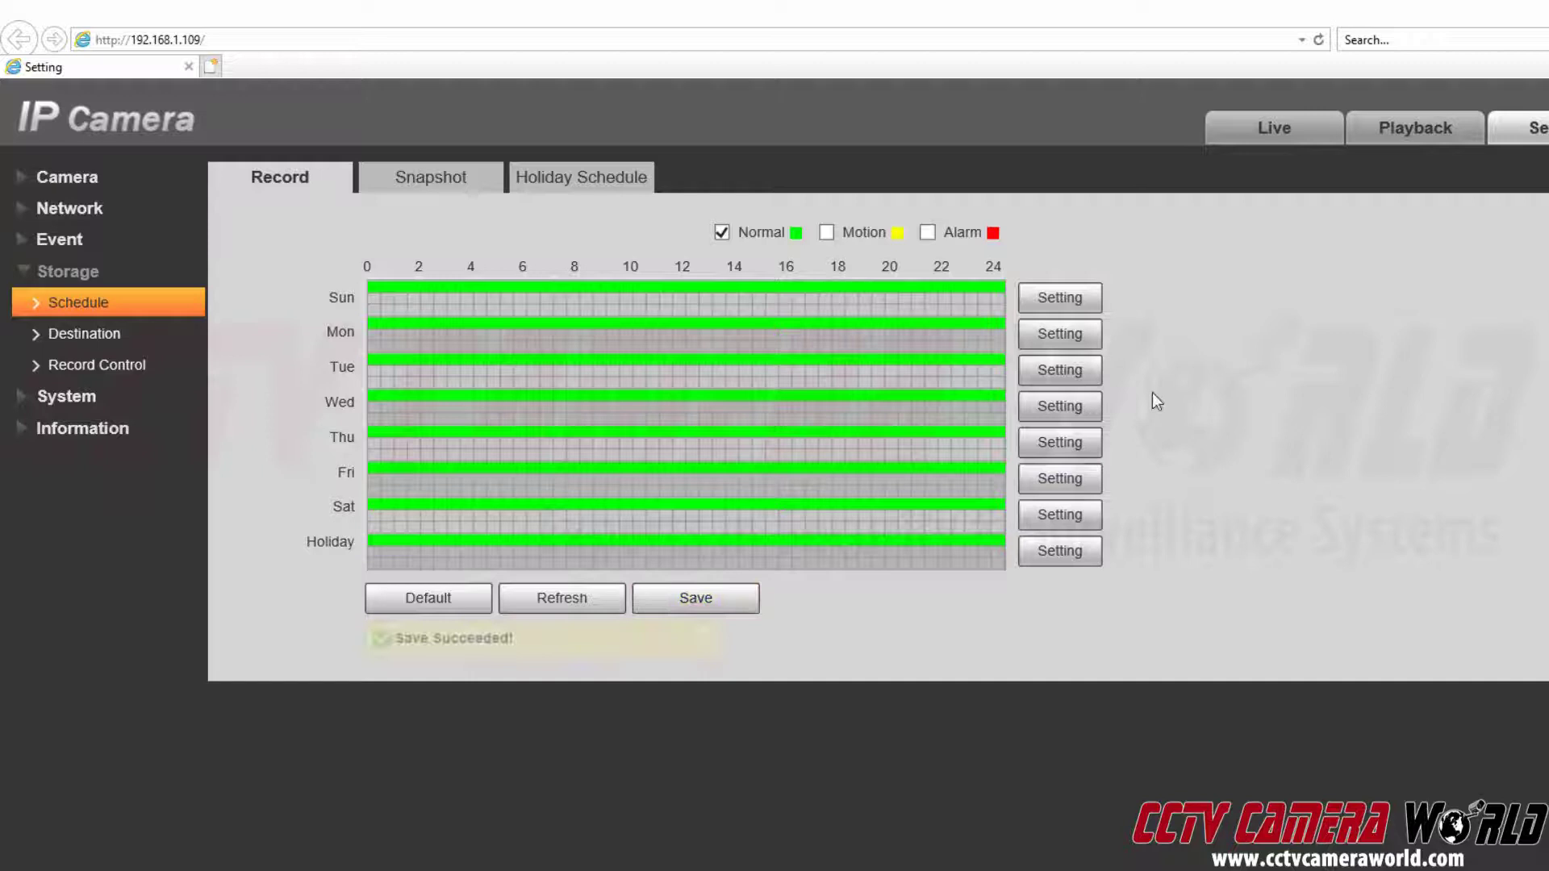
# Set Sunday's Period1 to 0–24 normal recording, apply it to all days including Holiday, and save.
pyautogui.click(1094, 310)
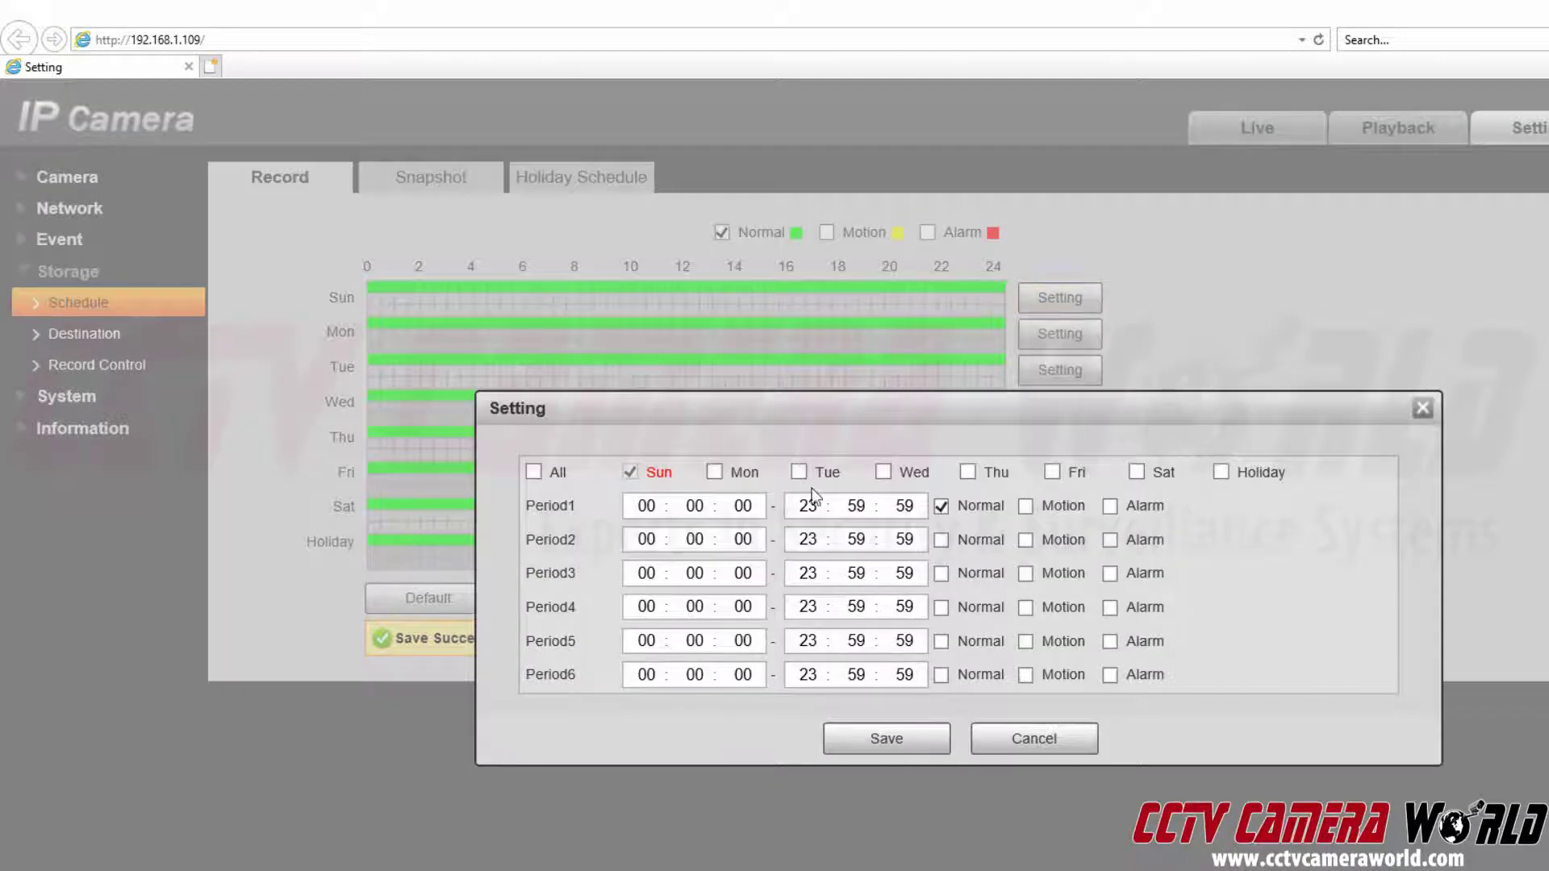
pyautogui.doubleClick(641, 506)
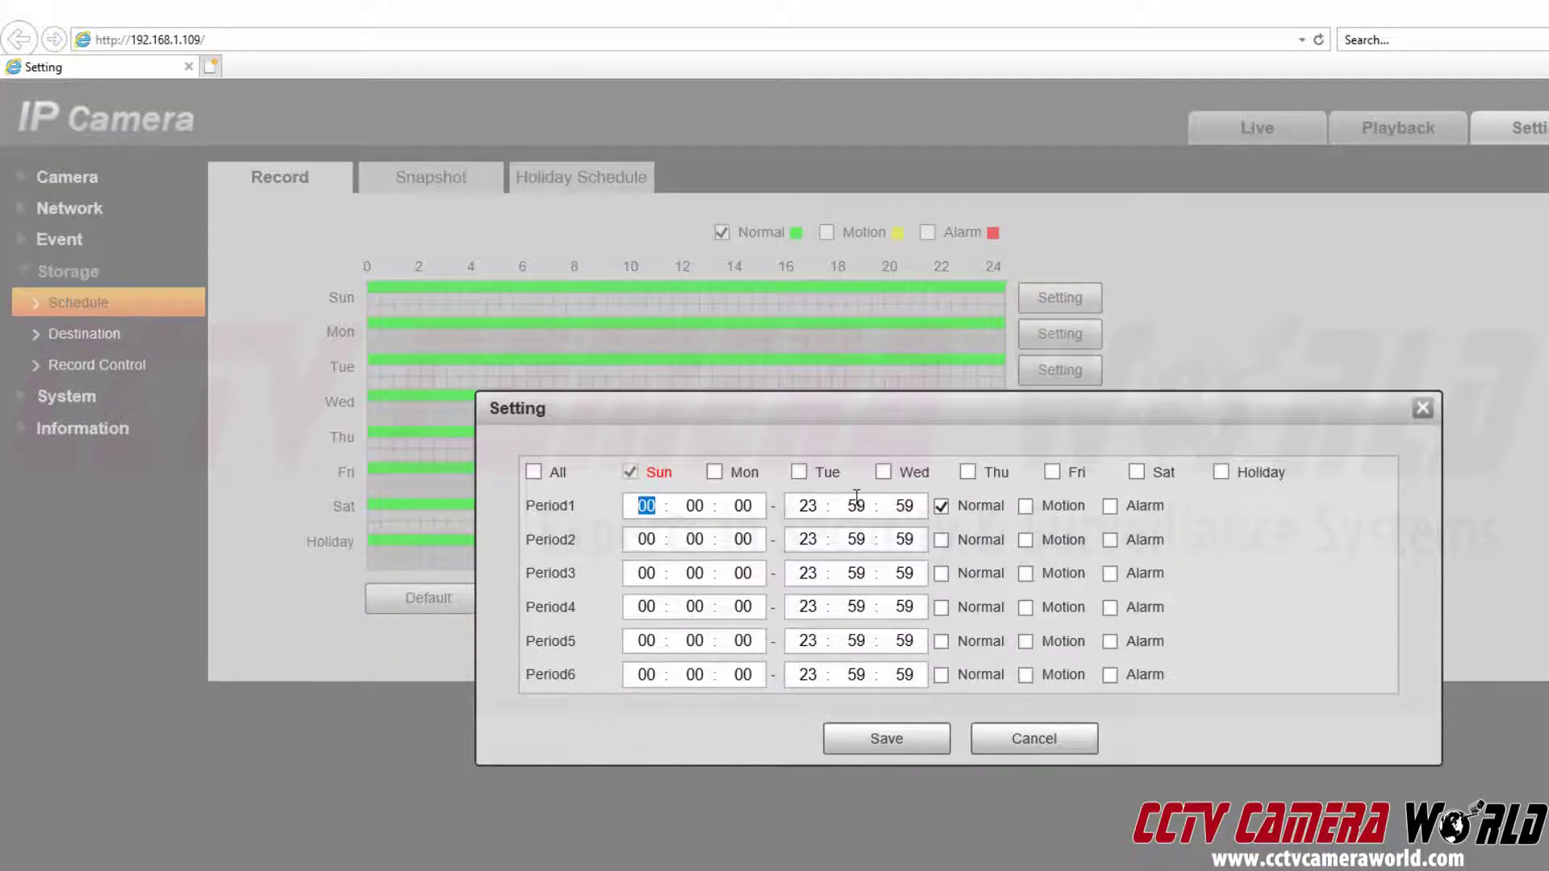
pyautogui.doubleClick(807, 506)
pyautogui.click(557, 475)
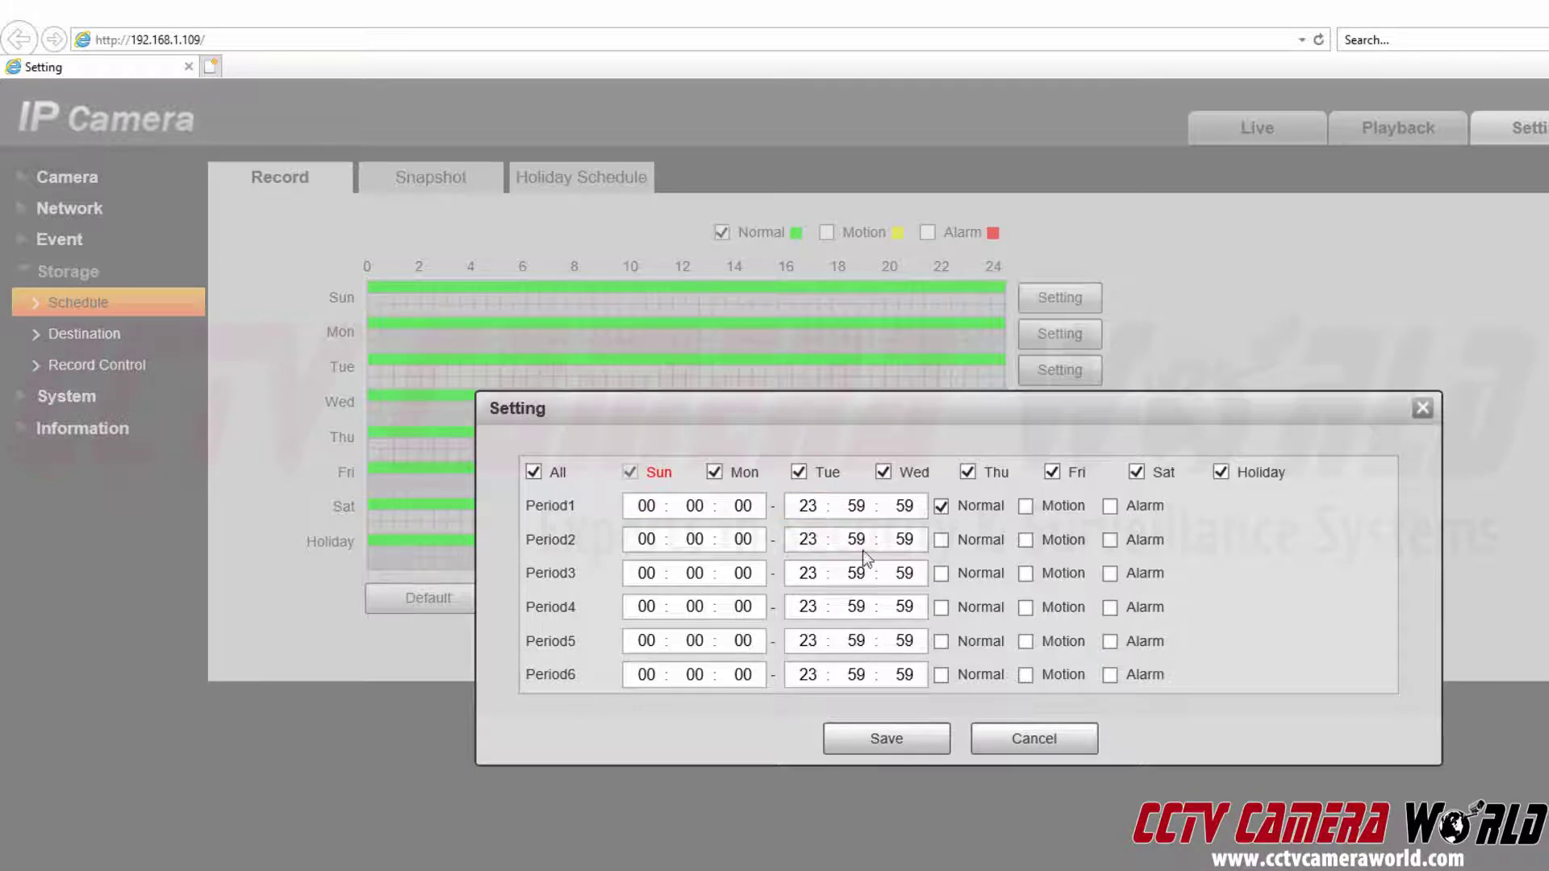
pyautogui.click(858, 739)
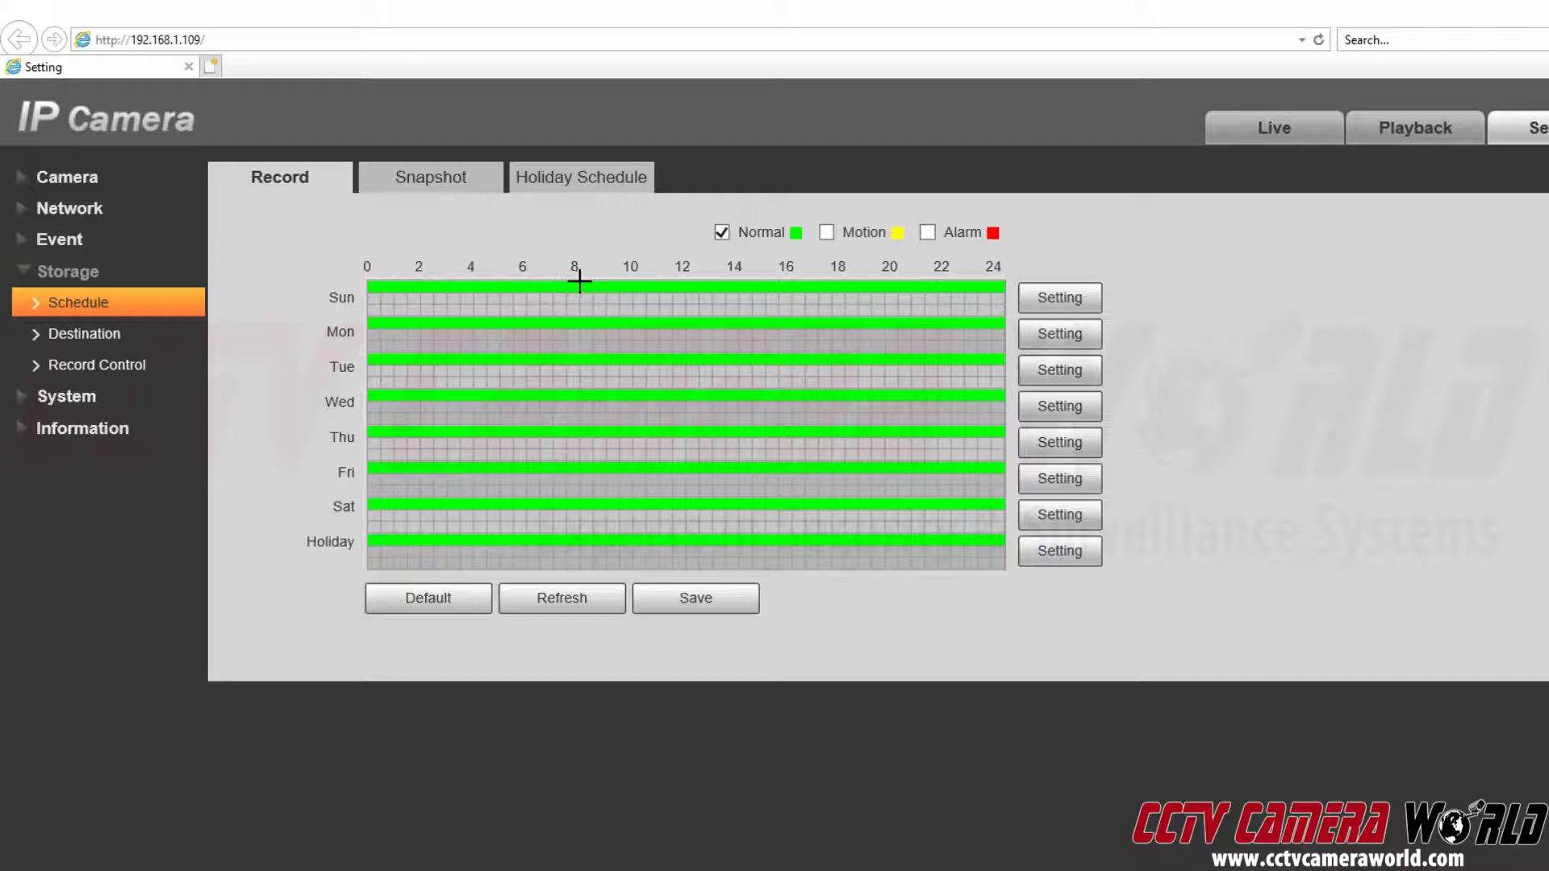
# Restrict normal recording to 0–8 and 18–24 on every day, leaving 8–18 empty.
pyautogui.moveTo(579, 281); pyautogui.dragTo(843, 558)
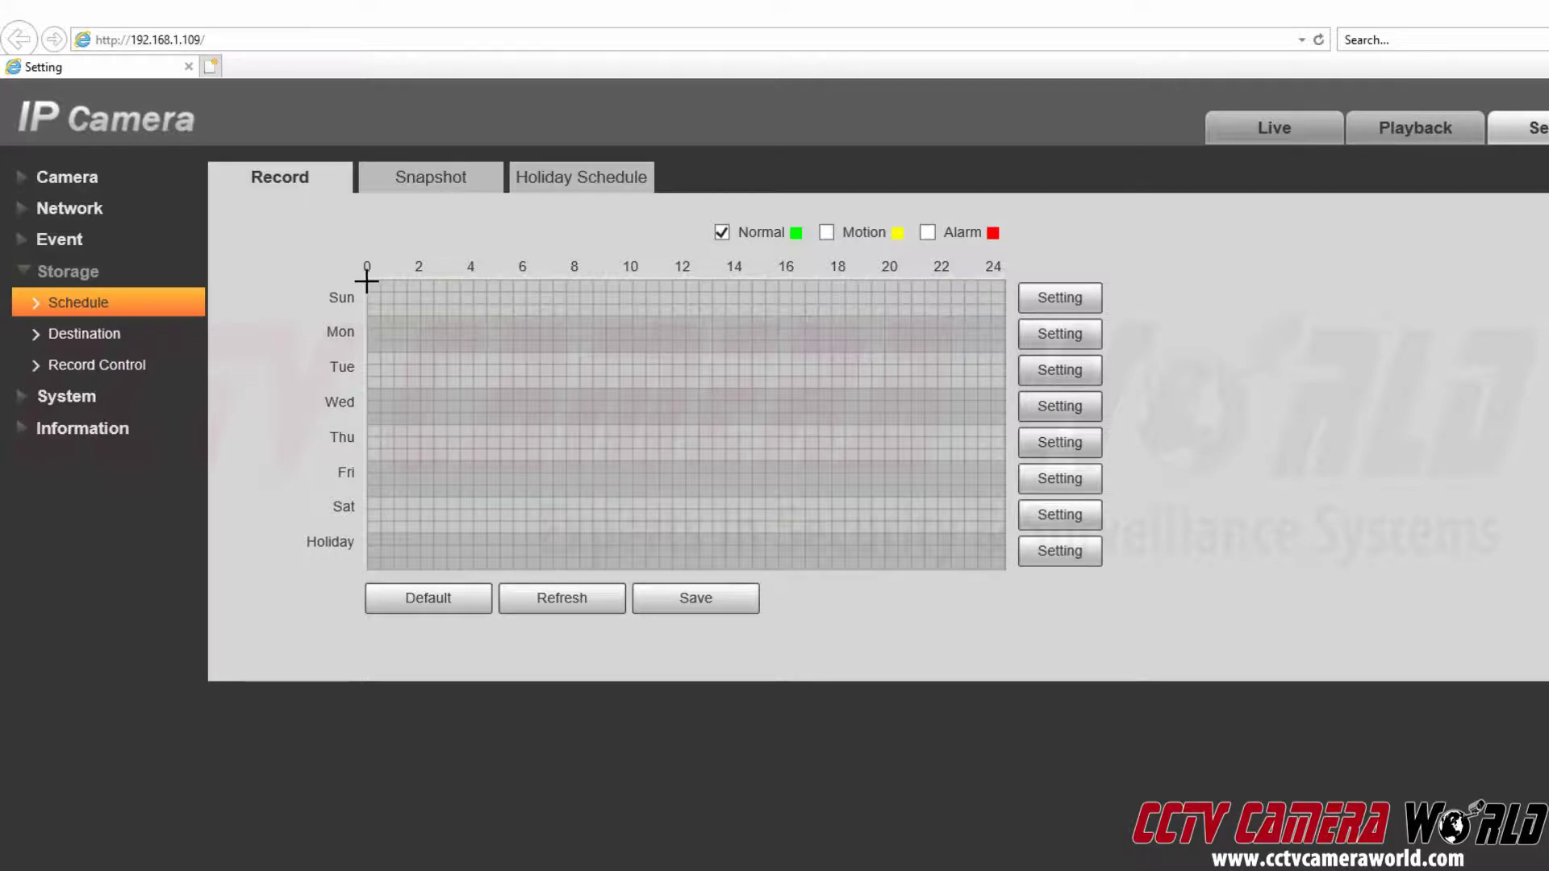
pyautogui.moveTo(367, 280); pyautogui.dragTo(578, 560)
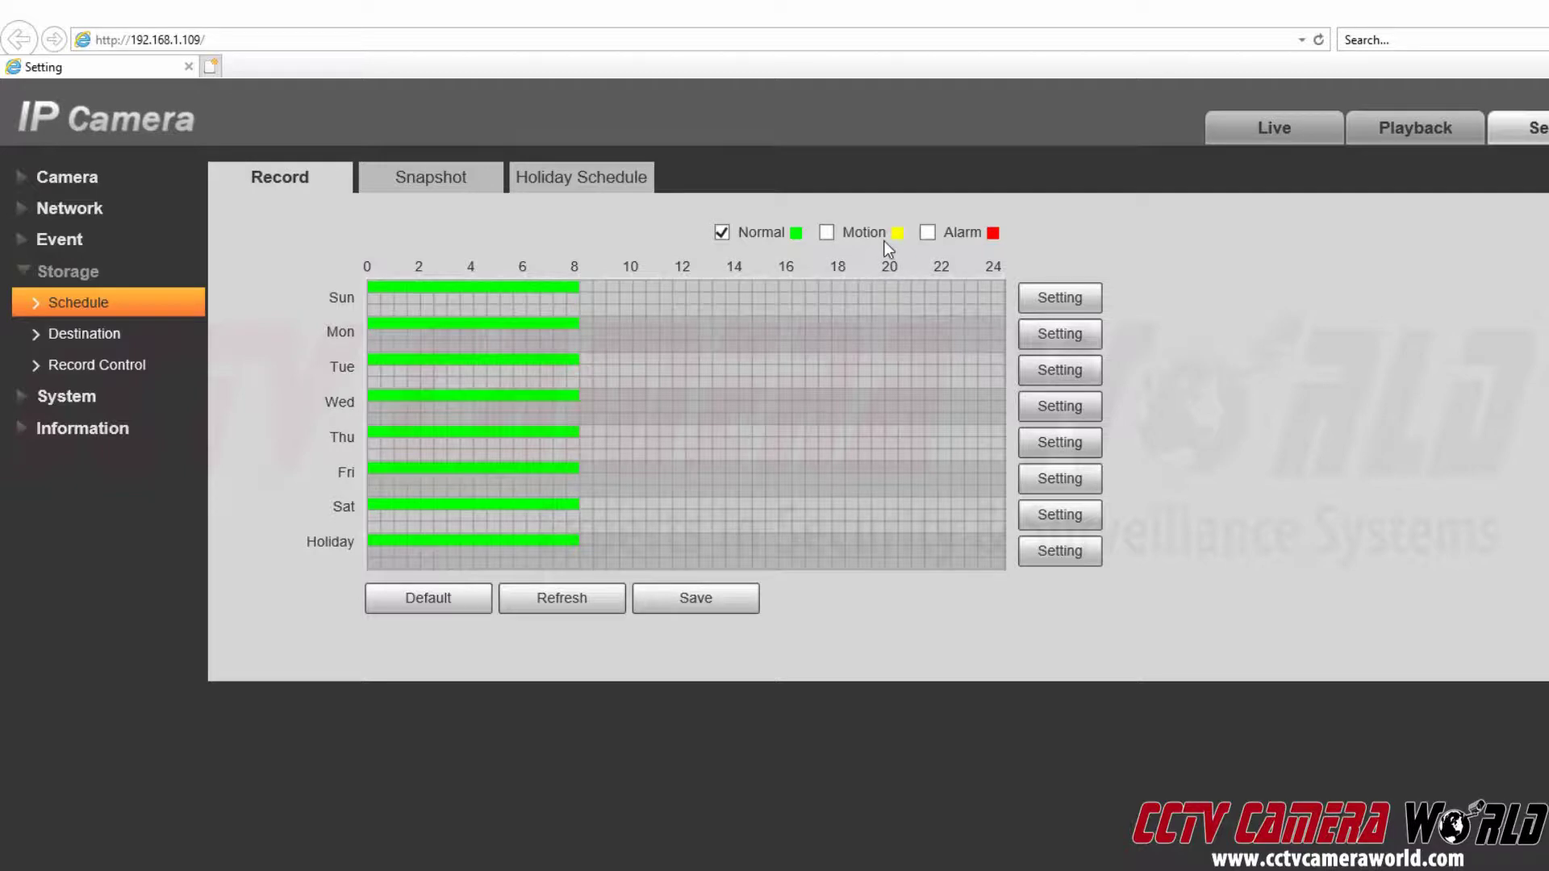
pyautogui.click(823, 235)
pyautogui.moveTo(844, 280); pyautogui.dragTo(1048, 586)
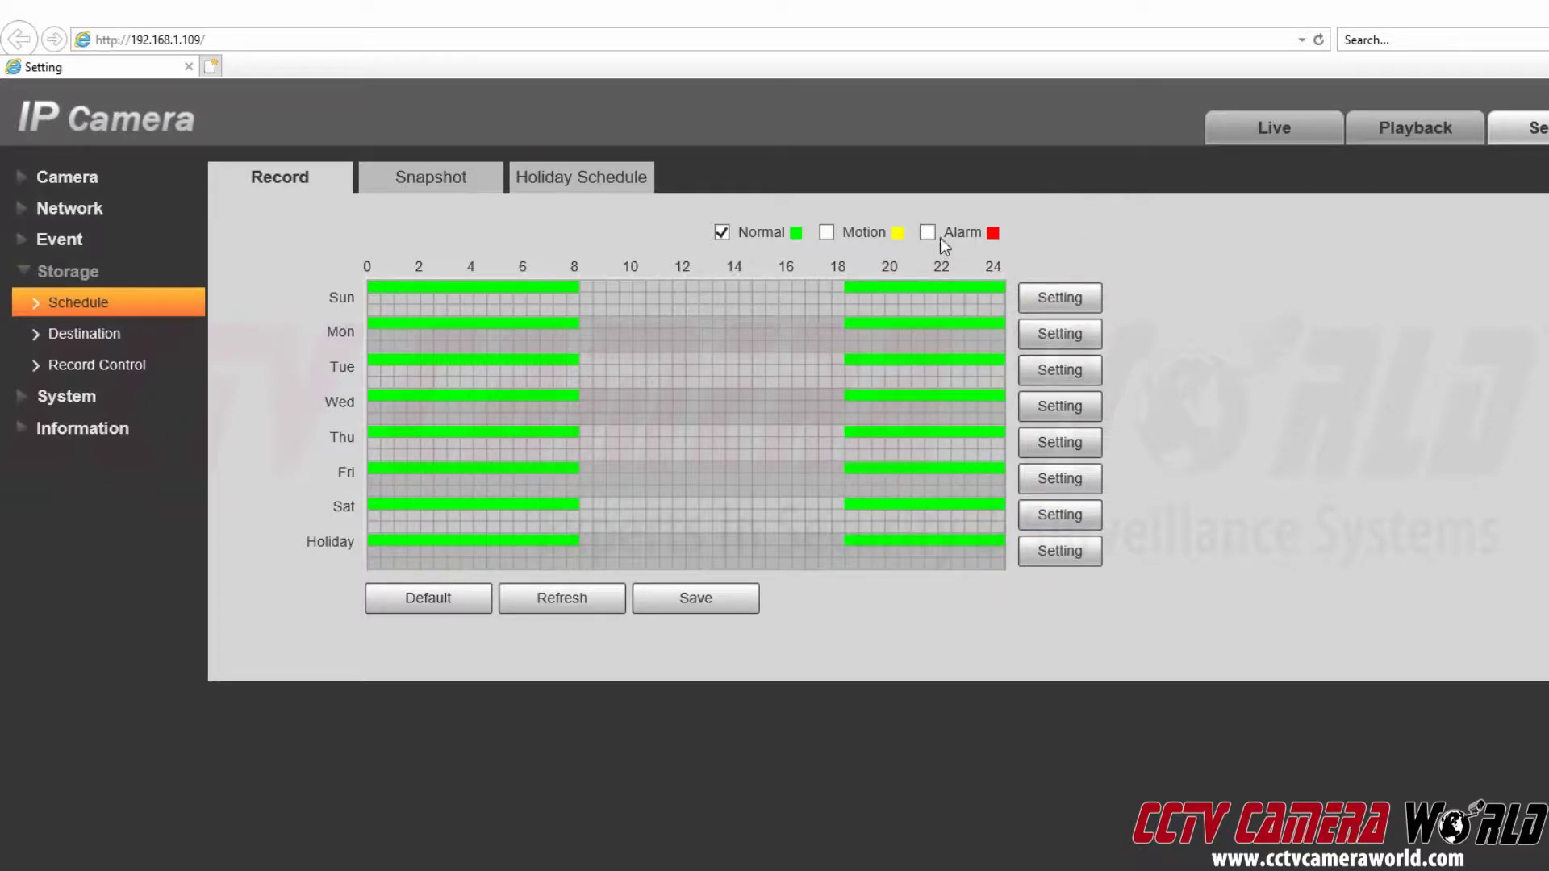
# Add motion recording from 8 to 18 on every day and save the schedule.
pyautogui.click(722, 232)
pyautogui.moveTo(579, 280); pyautogui.dragTo(845, 558)
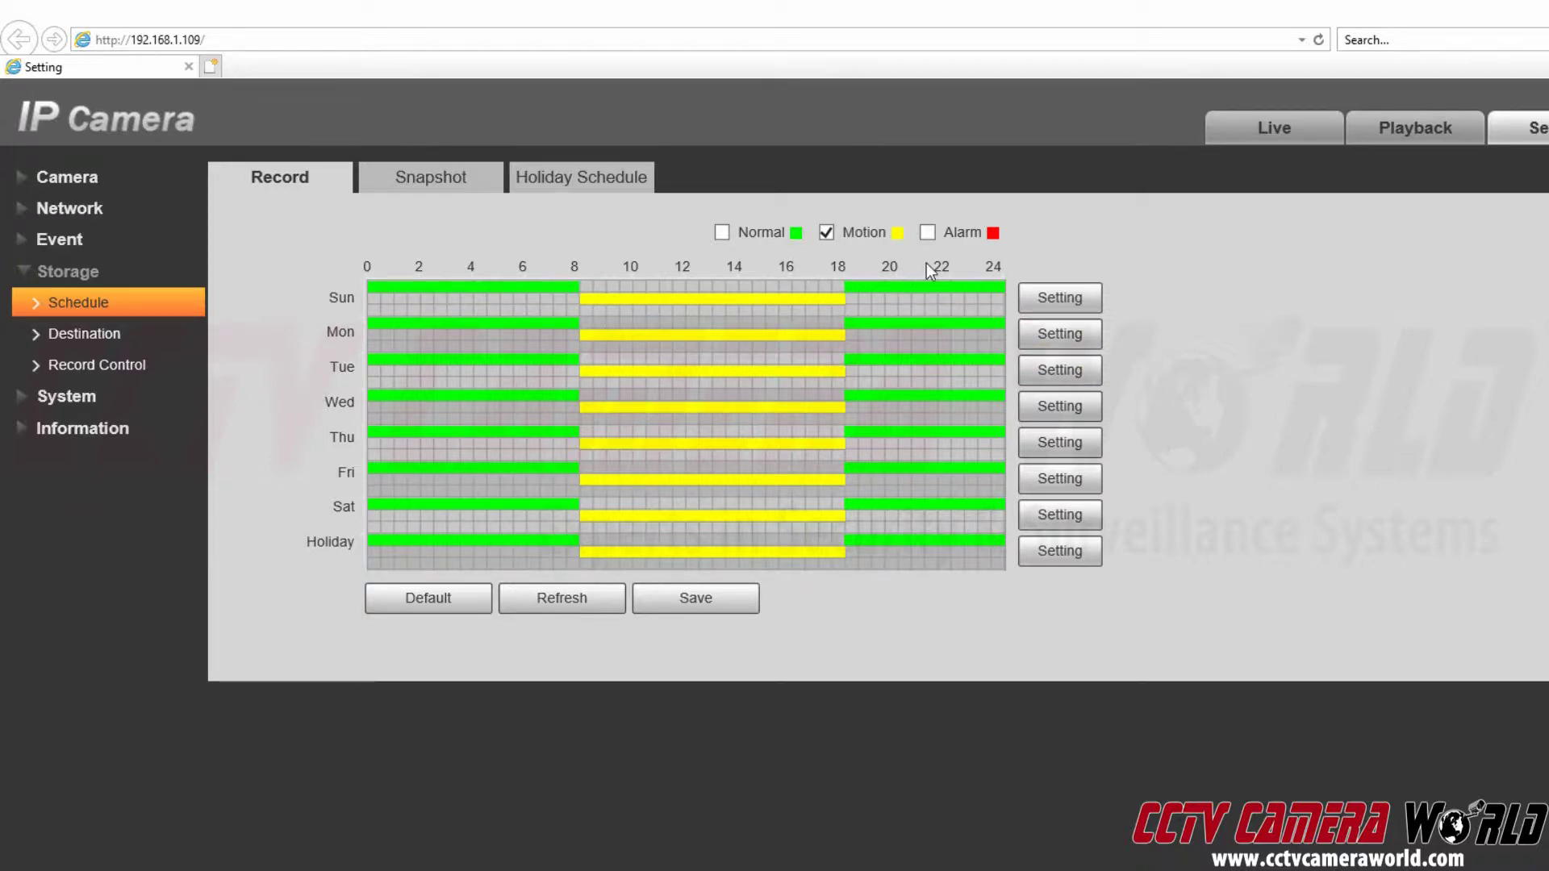
pyautogui.click(721, 603)
pyautogui.click(927, 232)
# Mark alarm recording 0–24 for Sunday through Saturday, leaving Holiday without alarm recording.
pyautogui.moveTo(369, 305); pyautogui.dragTo(1003, 533)
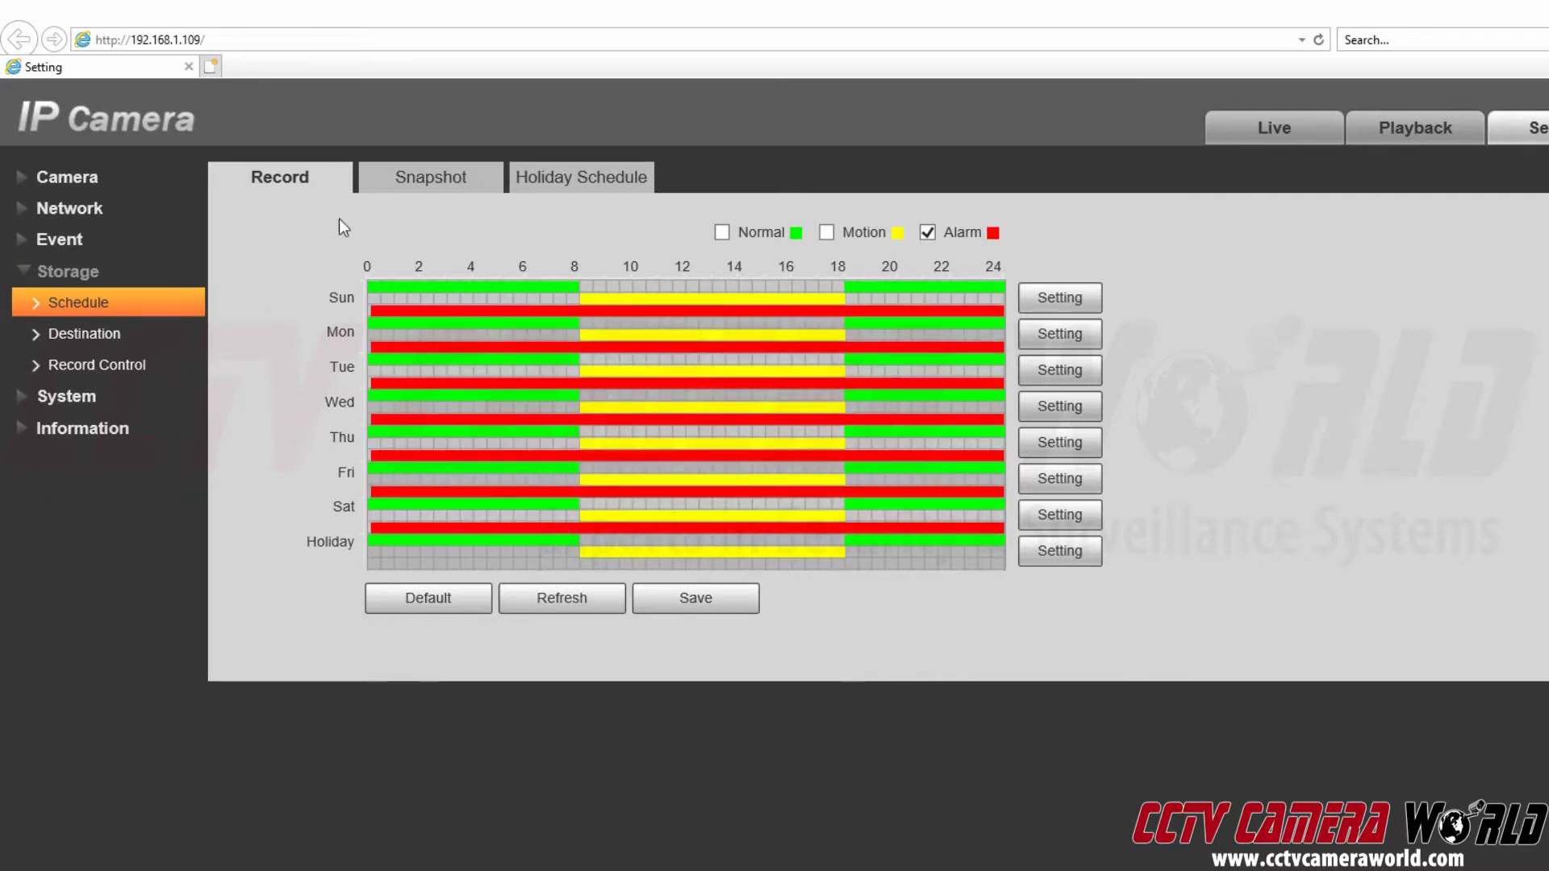